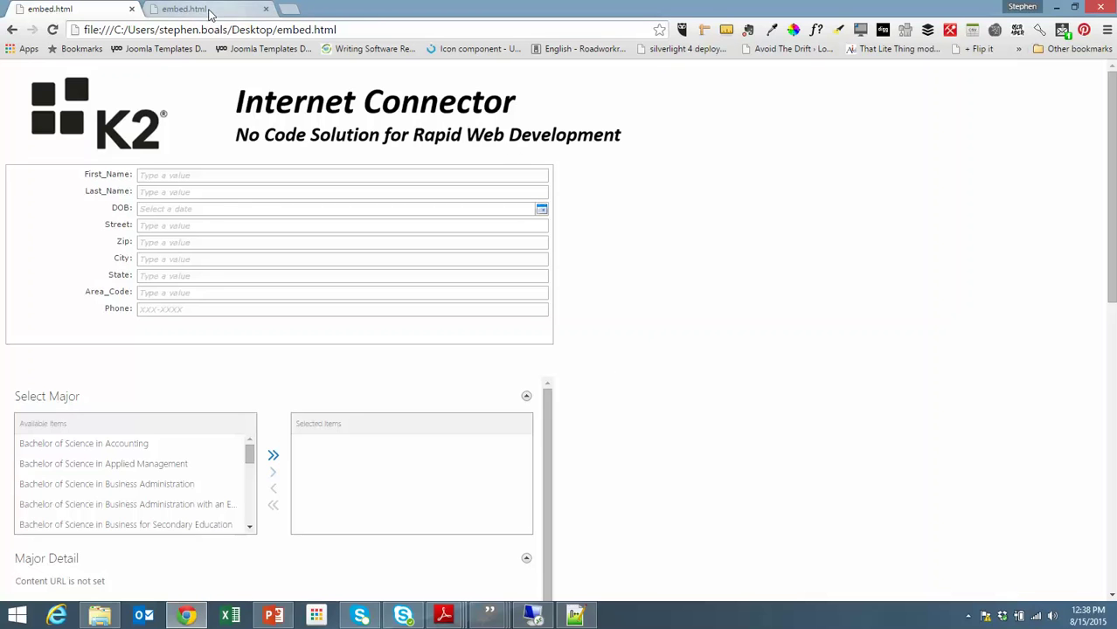
Examine the iframe source code of embed.html and return to the rendered page.
click(212, 11)
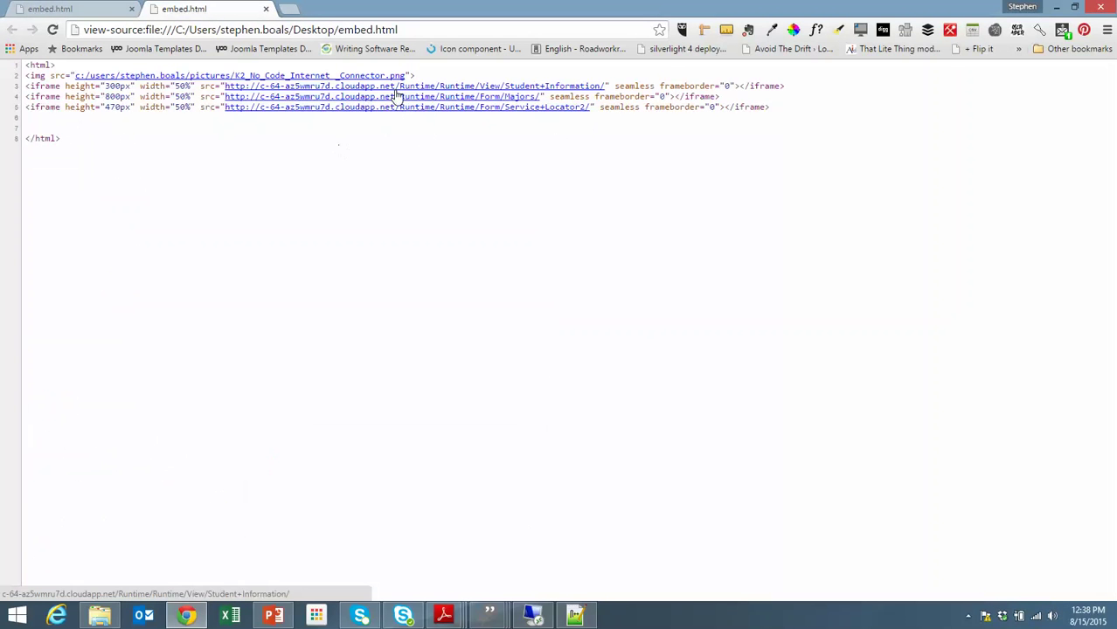
click(79, 10)
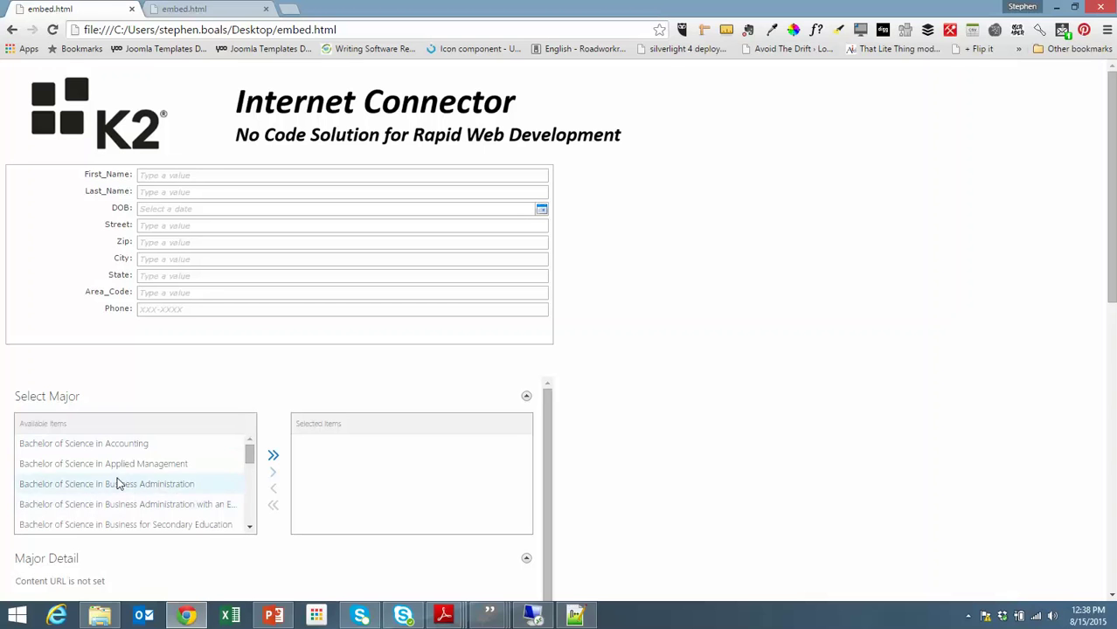
Enter 95650 in the Zip field of the student information form and leave the field to run its lookup.
click(157, 176)
click(151, 192)
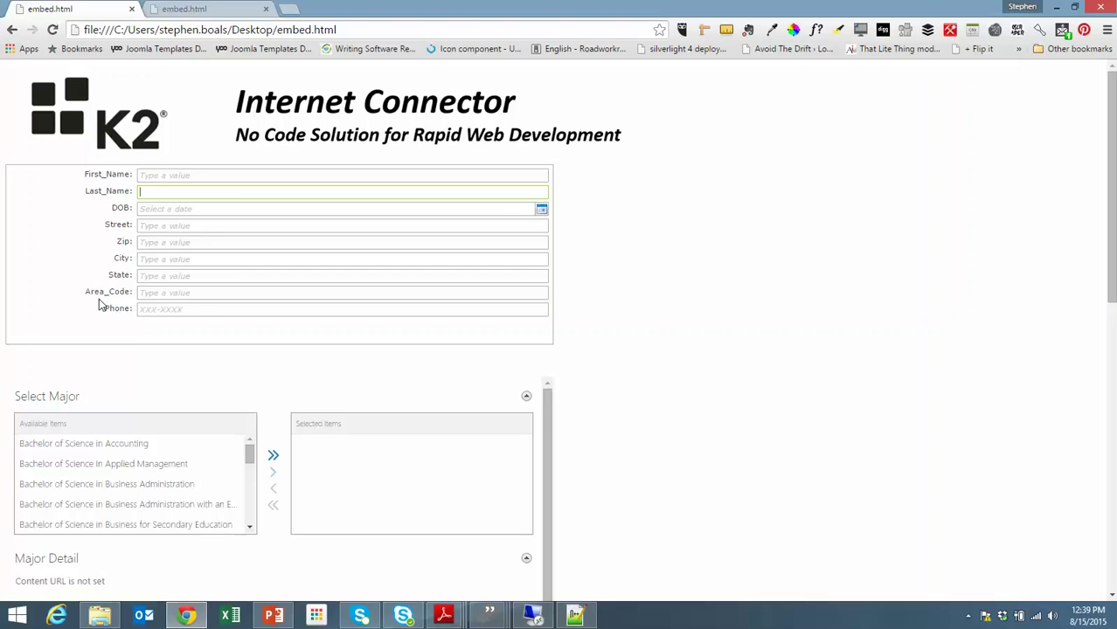
click(143, 246)
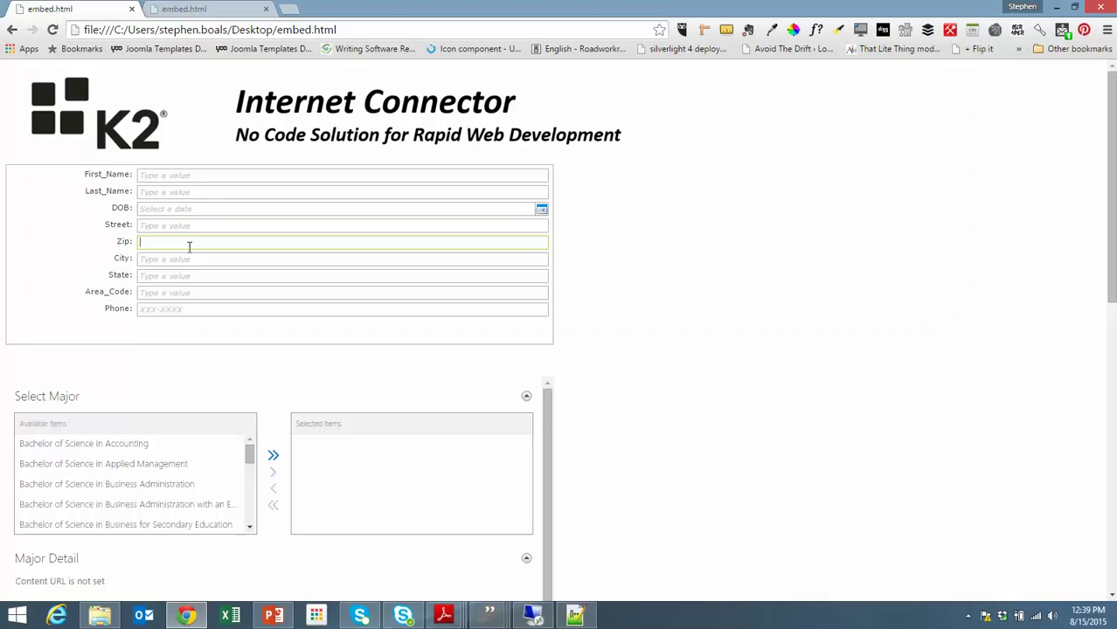
text(95650)
key(Tab)
Fill in the seven-digit phone number in the Phone field and insert a dash after its third digit.
click(146, 308)
text(2)
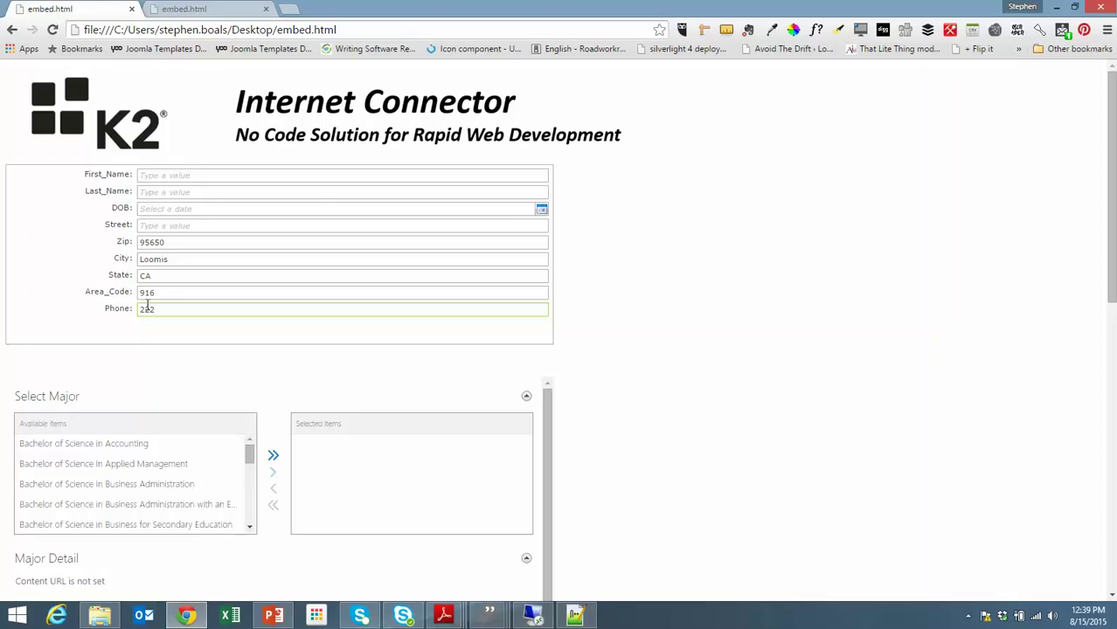
text(822222)
key(Tab)
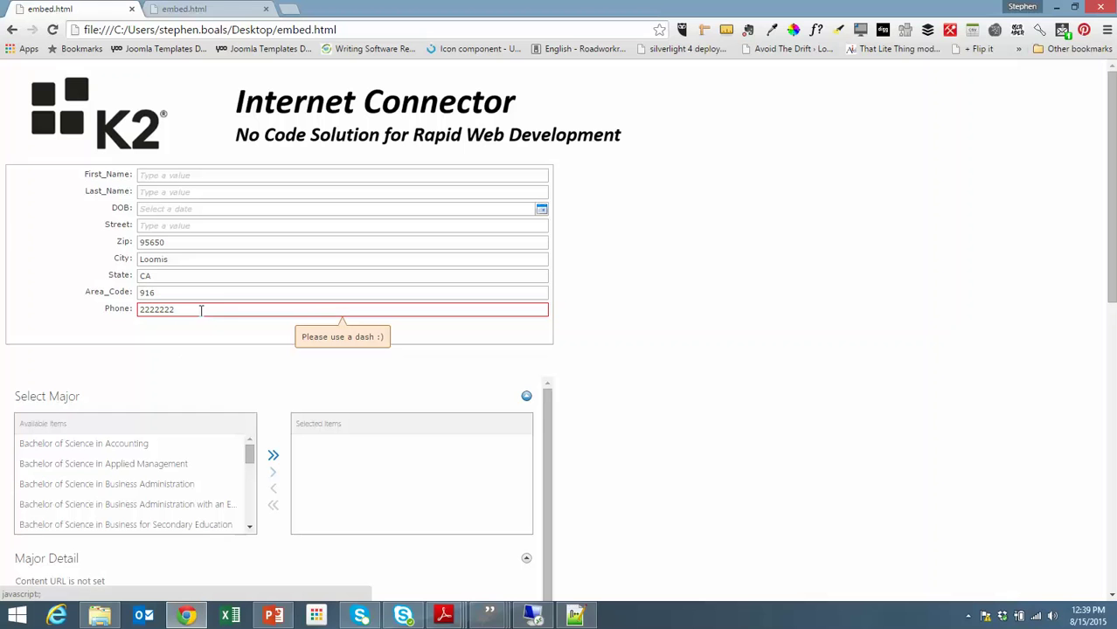
click(157, 310)
text(-)
key(Tab)
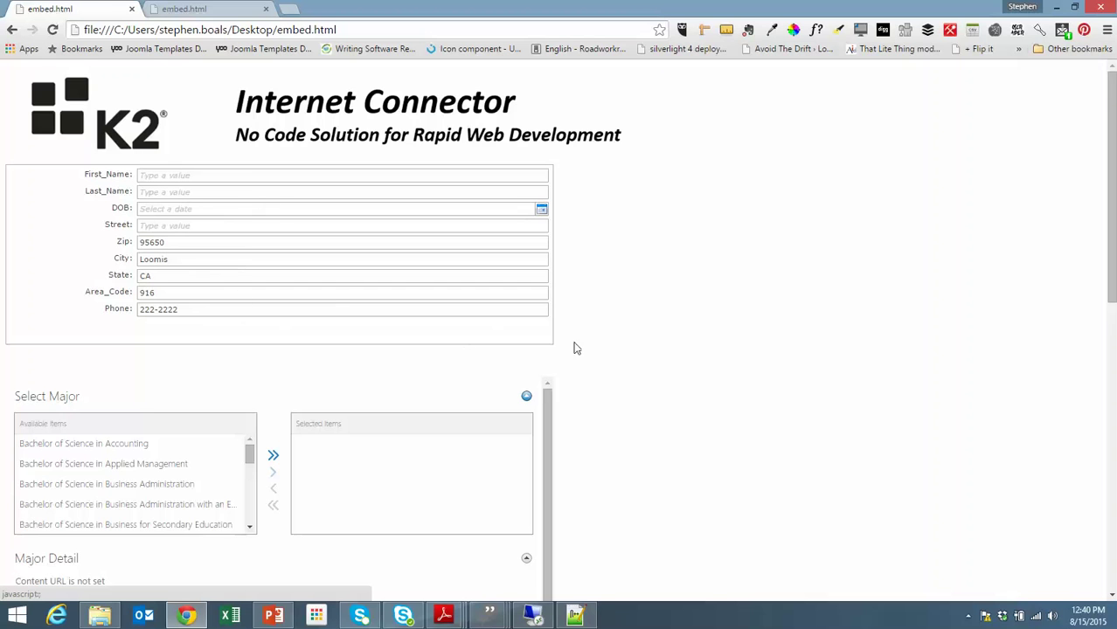
Add Bachelor of Science in Accounting to the selected majors to load its program details.
scroll(634, 354, down, 4)
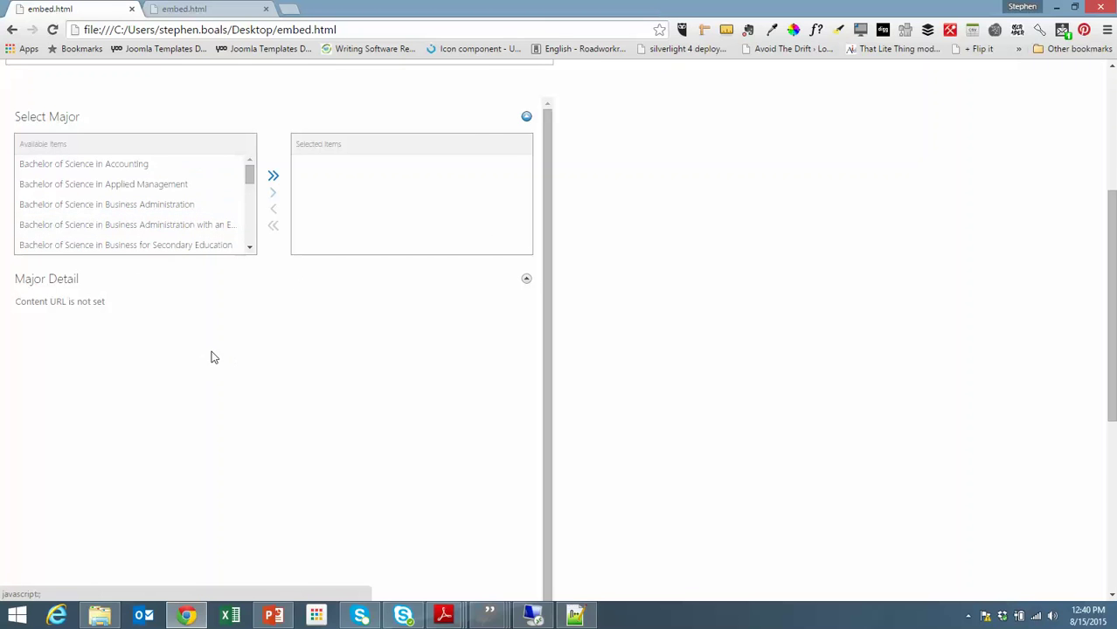
click(96, 173)
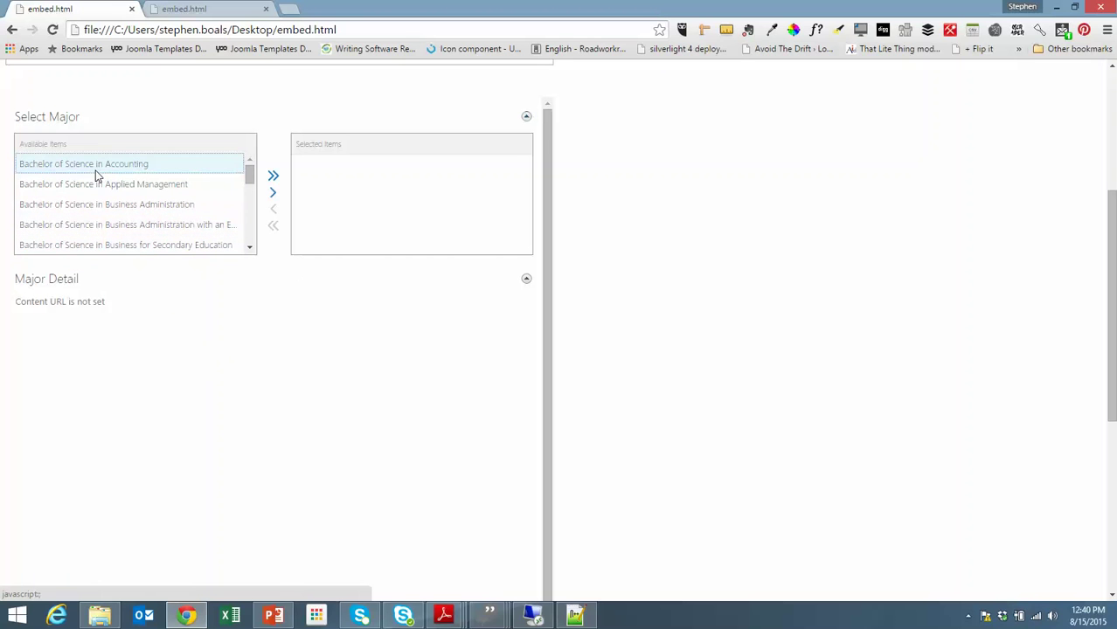
click(273, 193)
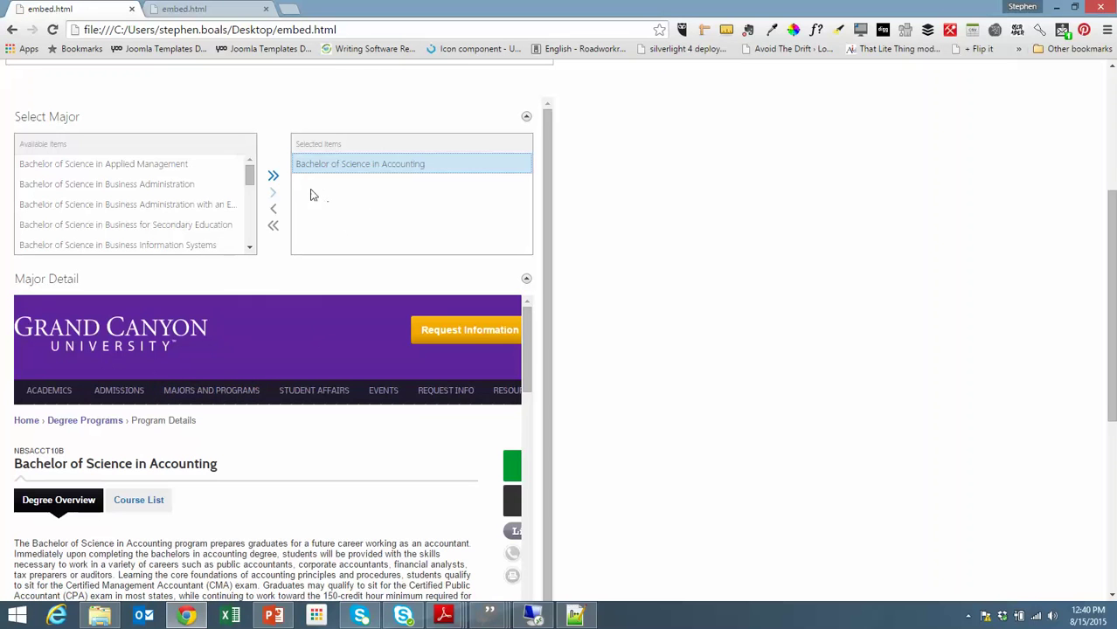
Replace the selected major with Bachelor of Science in Applied Management.
click(273, 210)
click(209, 192)
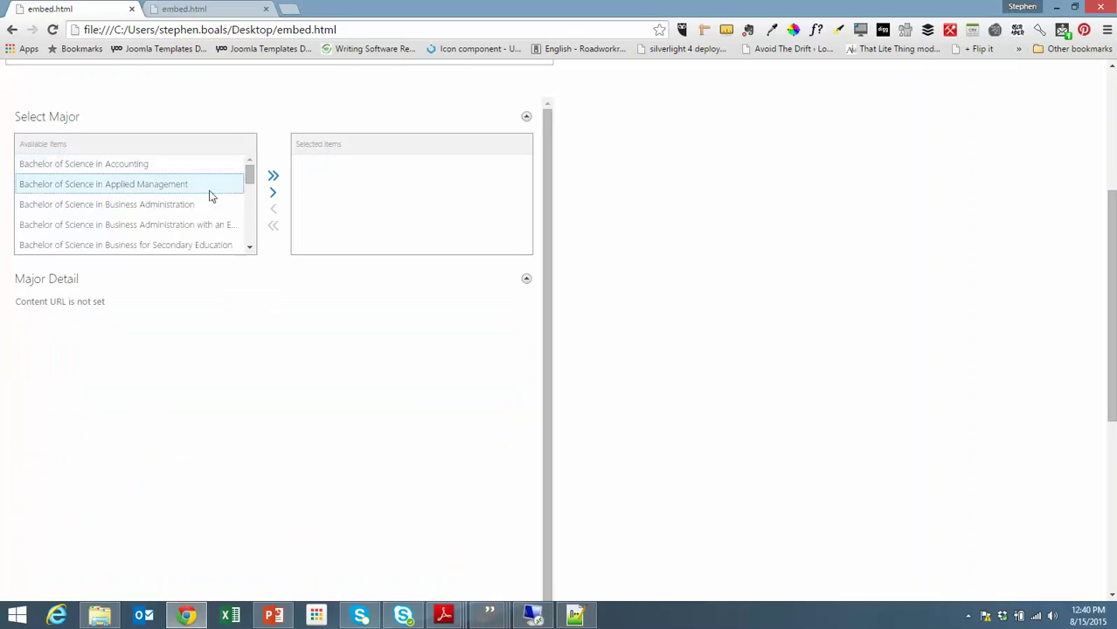
click(273, 193)
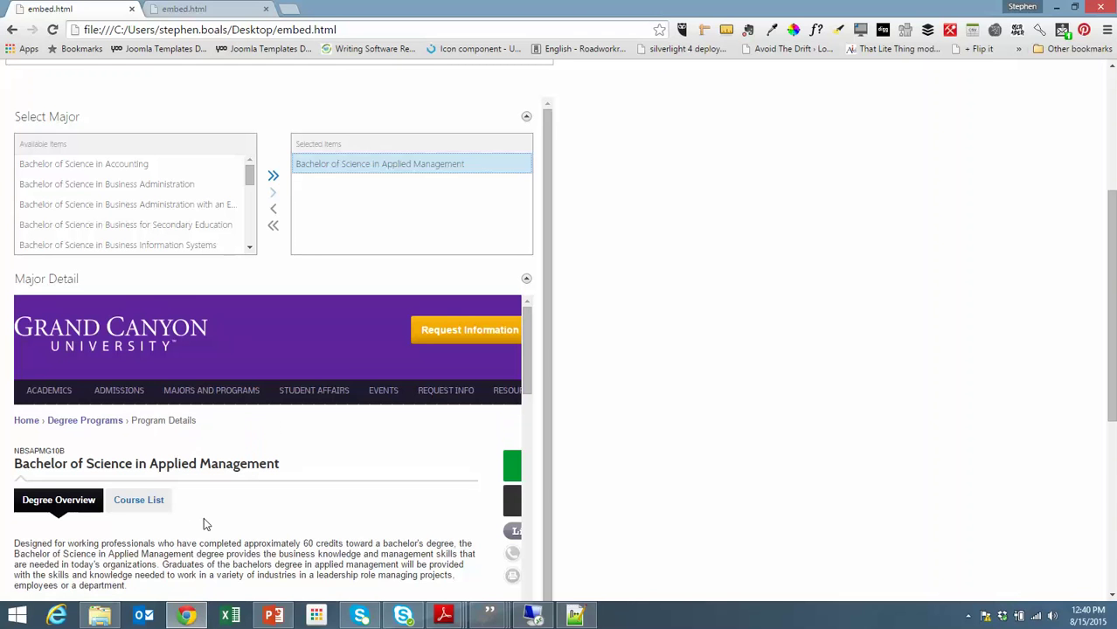
Set the ZIP/Postal Code under Account Information to 95650 to update the Service Area map.
scroll(551, 490, down, 5)
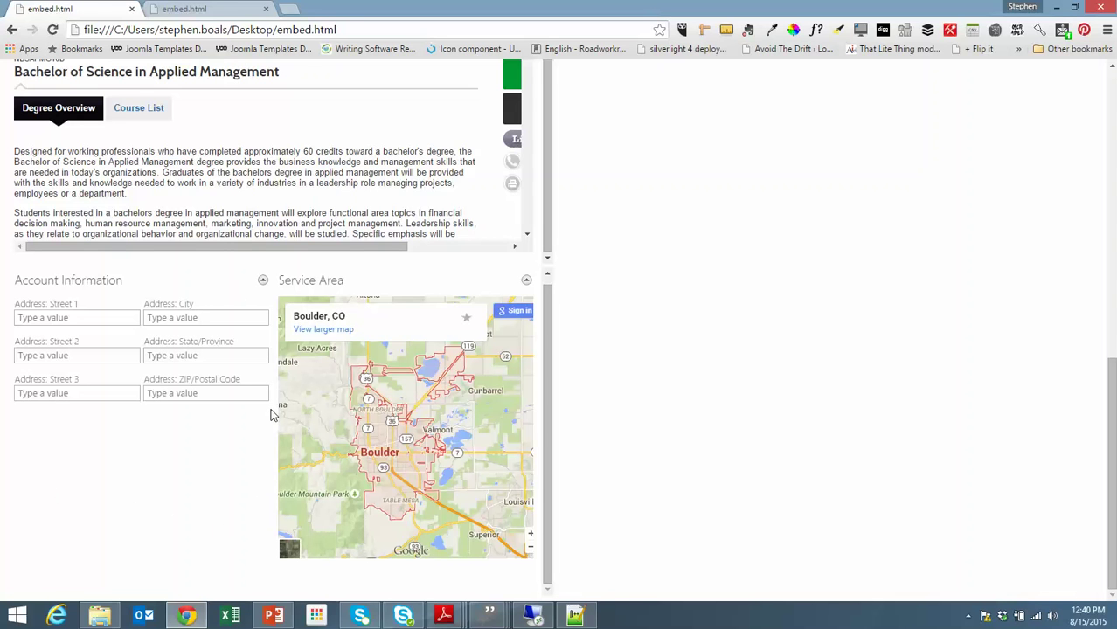
click(168, 393)
text(95650)
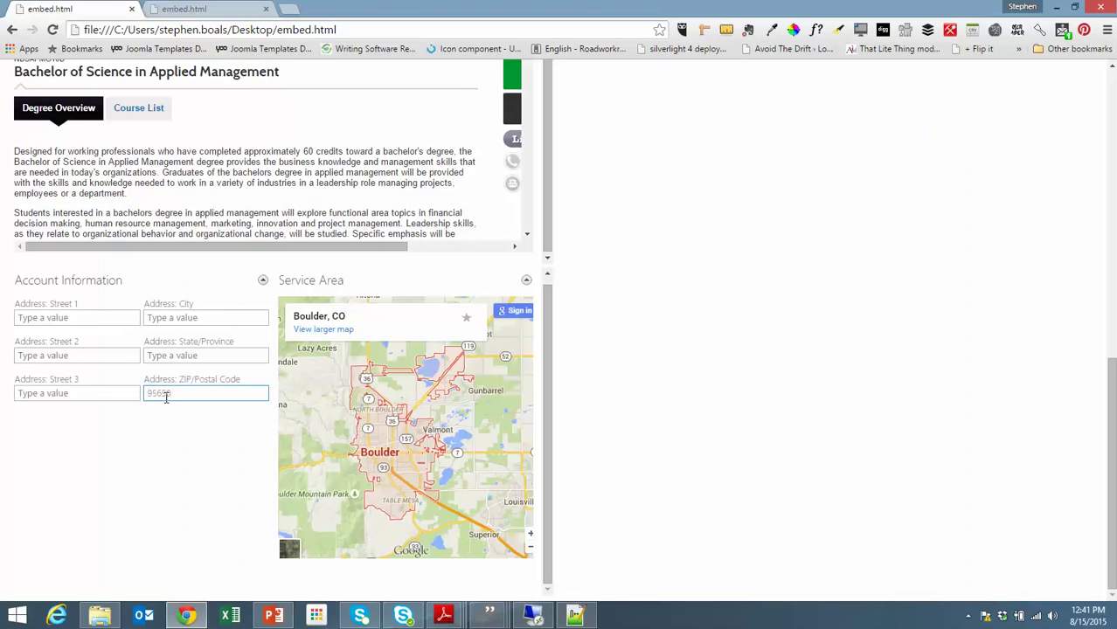
click(190, 417)
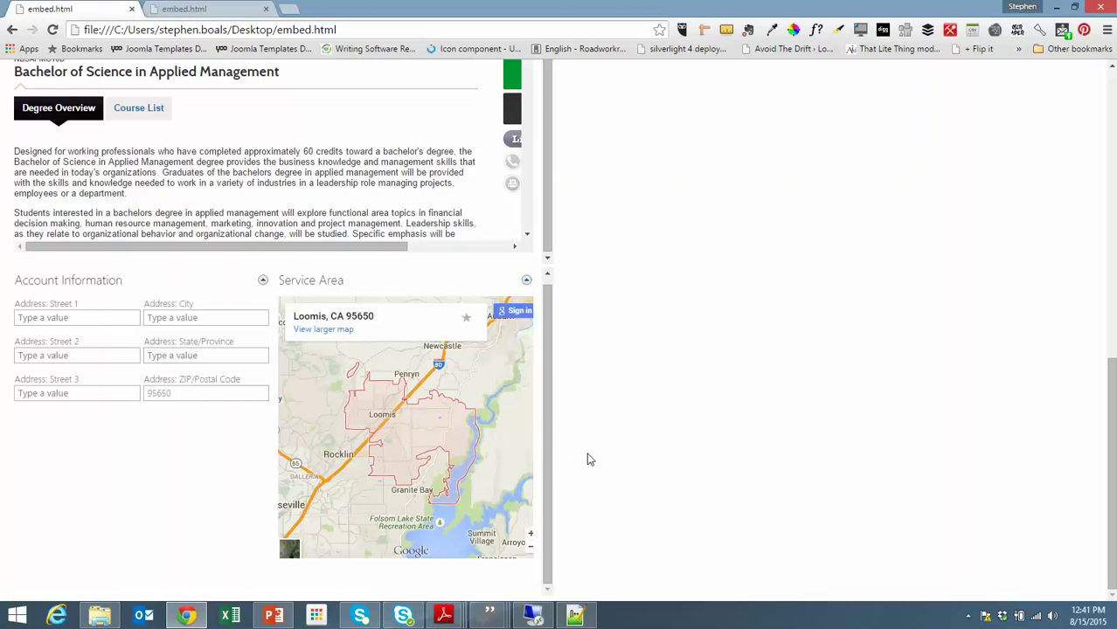
Switch to the remote desktop session with K2 Designer after looking over the filled-in embedded page.
scroll(586, 459, up, 8)
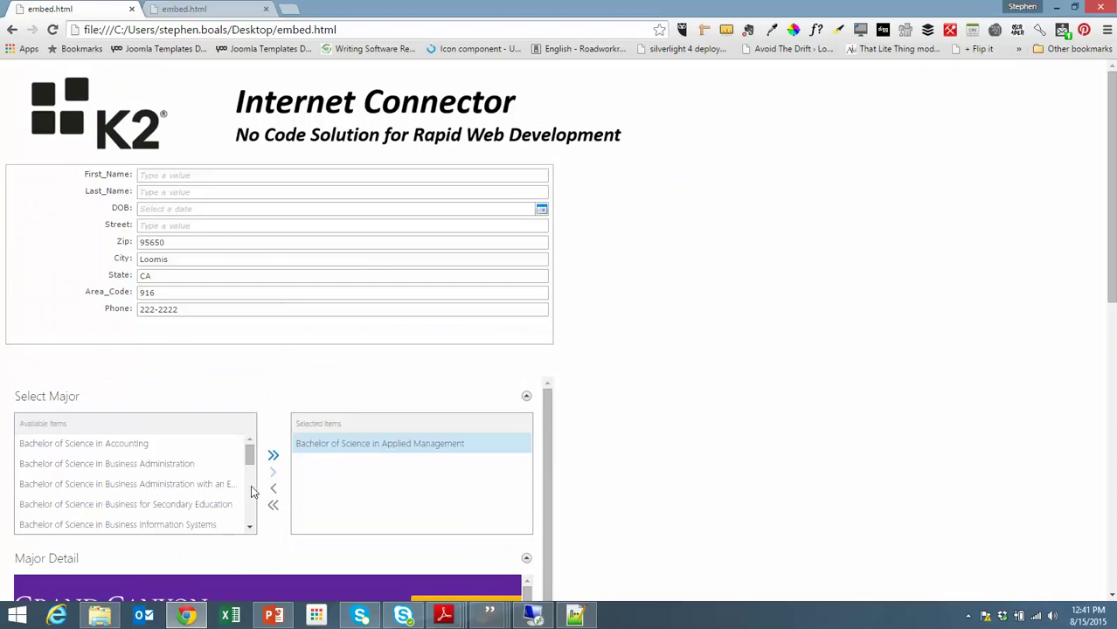
scroll(609, 452, down, 3)
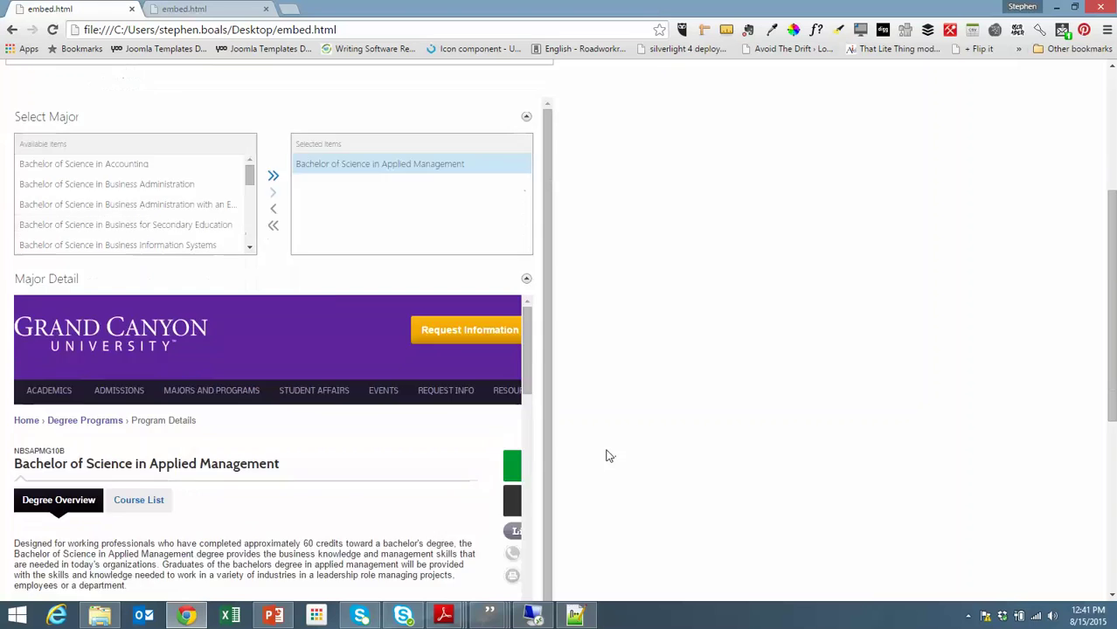
scroll(609, 455, down, 4)
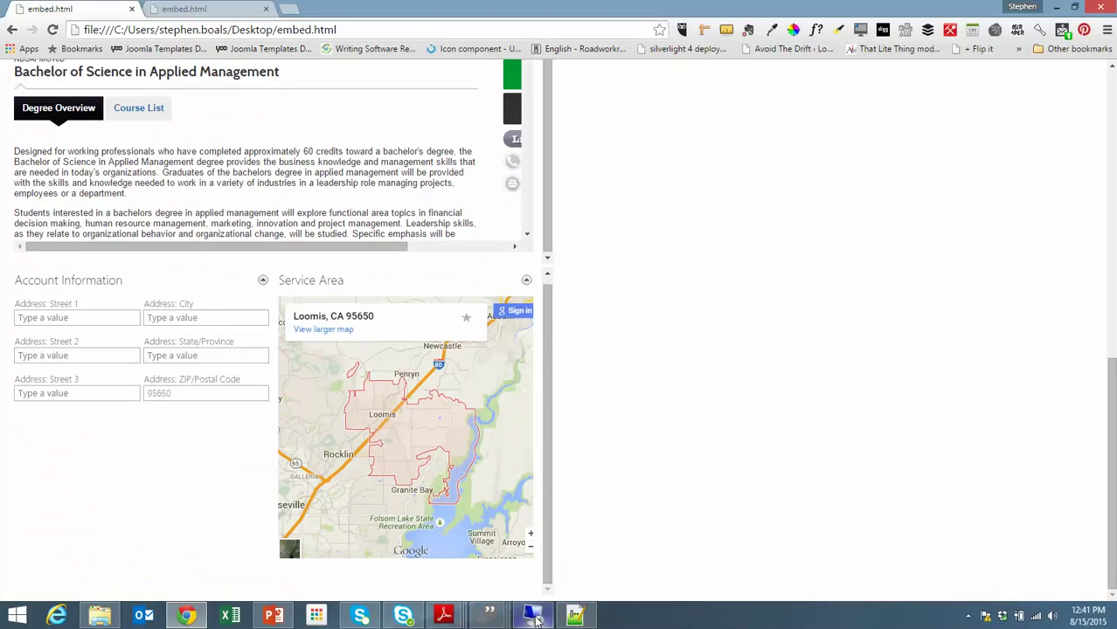
mouse_move(535, 613)
click(543, 577)
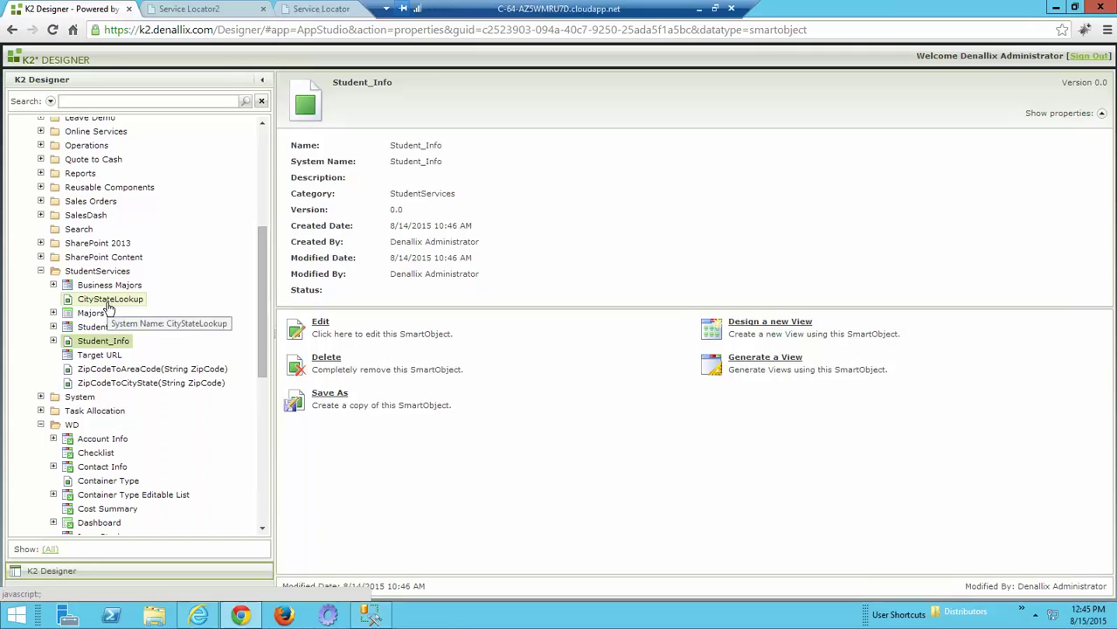
Start a new Item View based on the Student_Info SmartObject, name it DemoView and proceed to its layout.
click(101, 342)
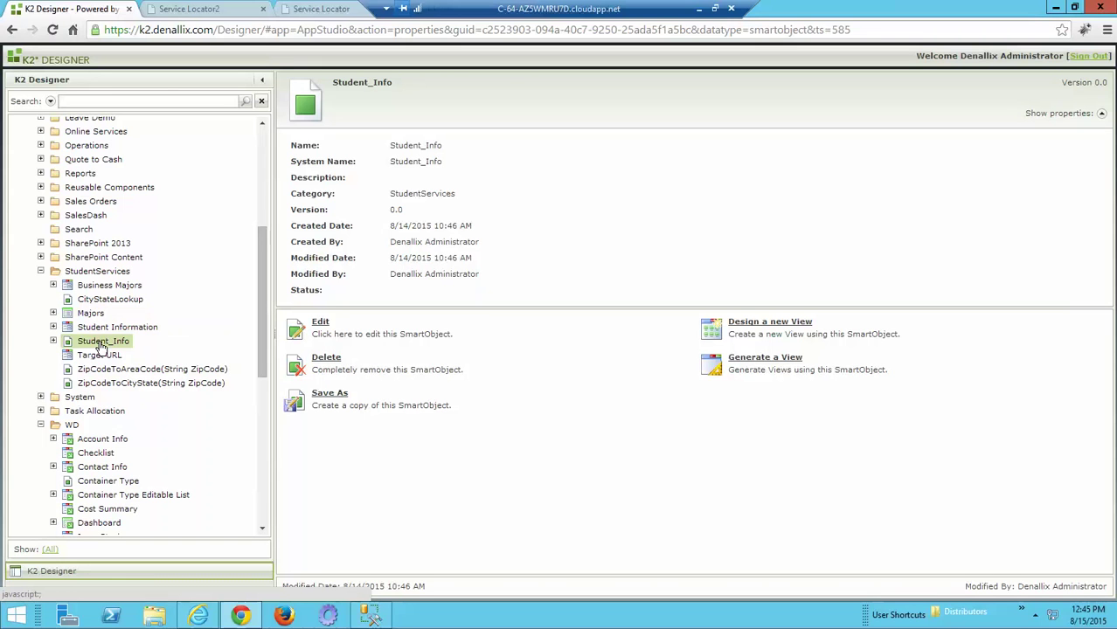
right_click(101, 347)
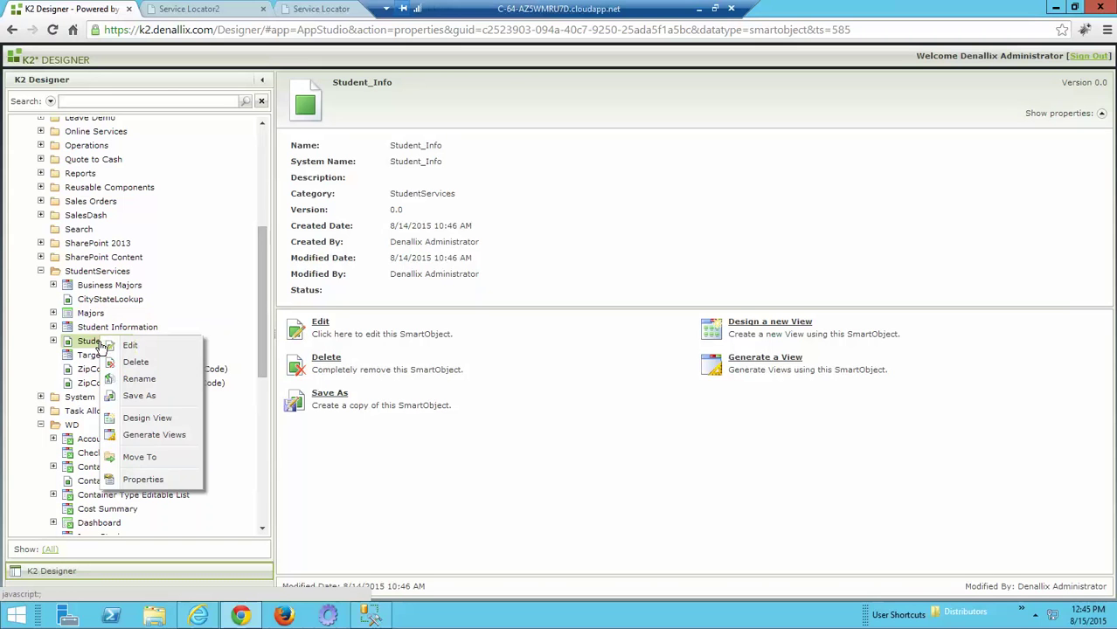
click(142, 418)
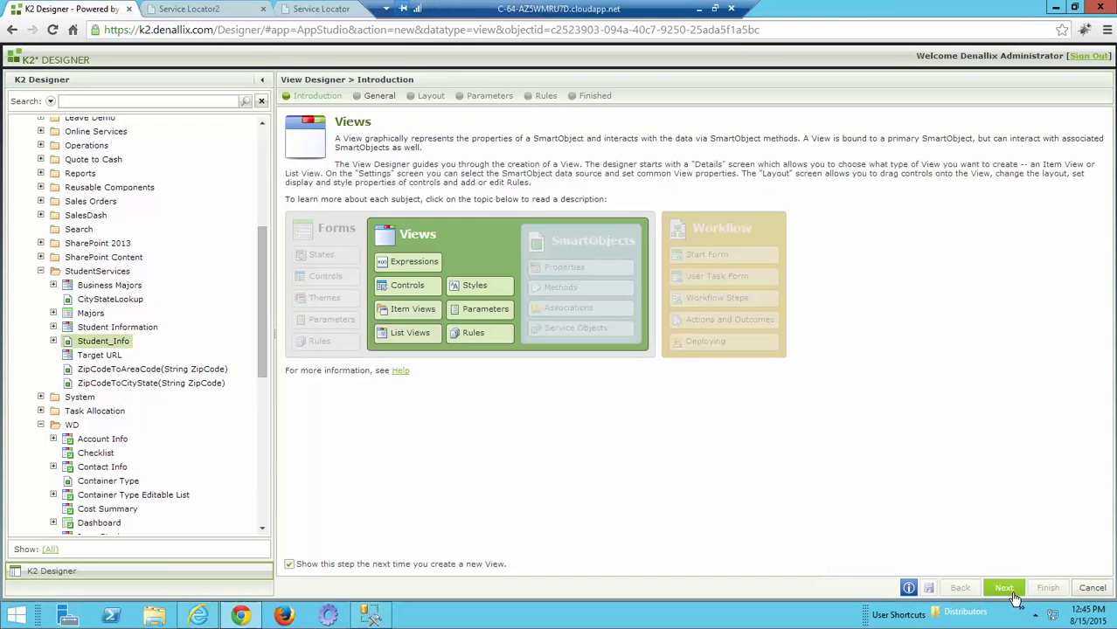
click(996, 585)
text(D)
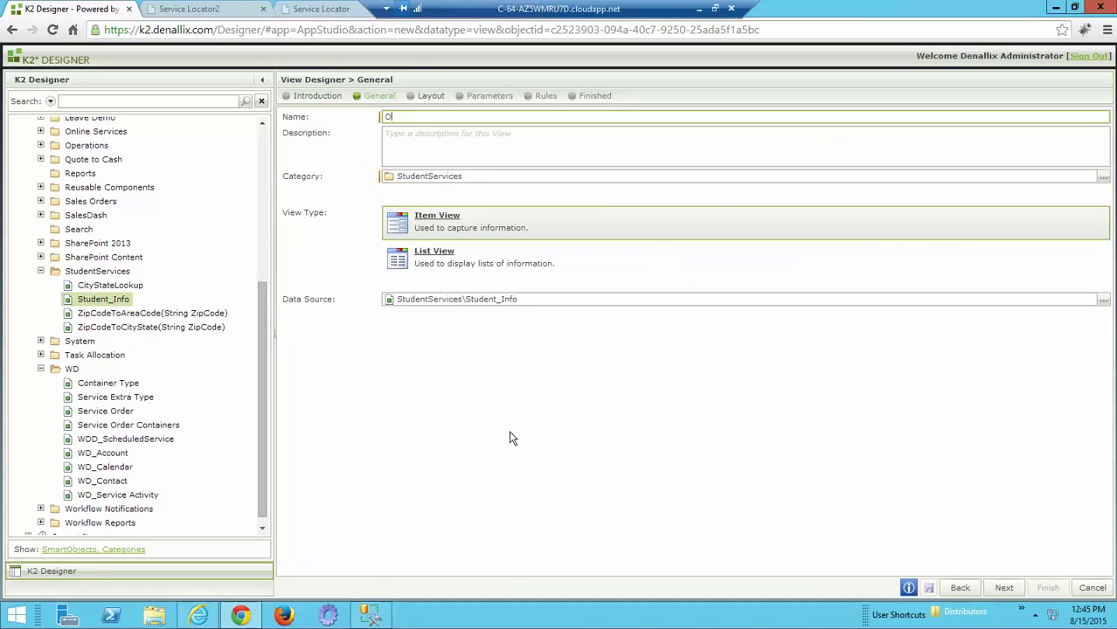
text(emoView)
click(1006, 590)
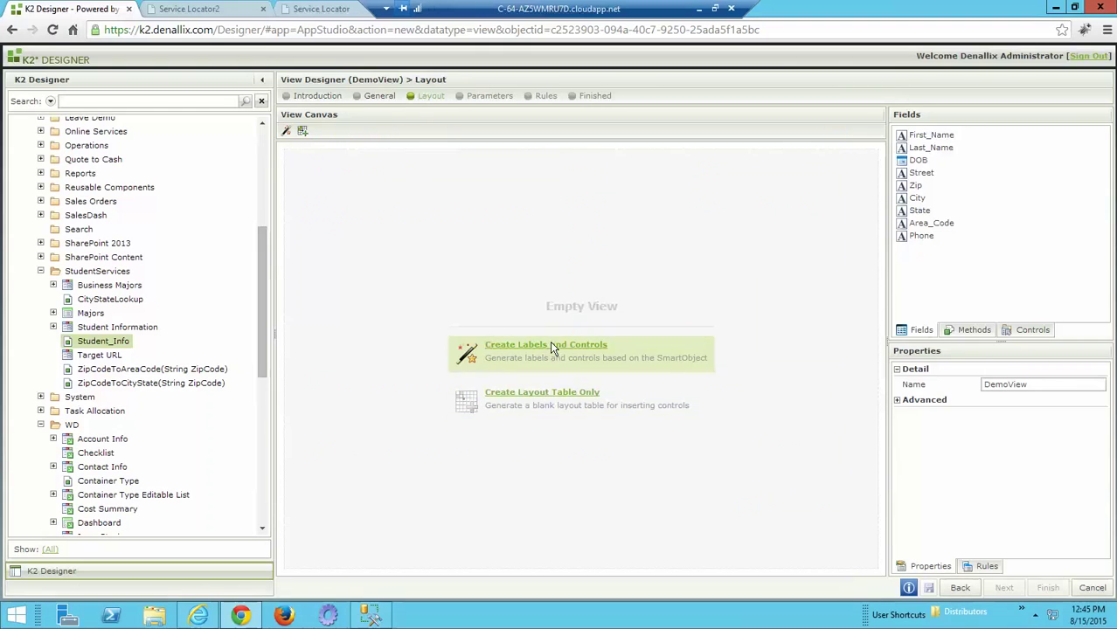
Generate labels and controls for all fields in DemoView, with the label position set to Left and the colon suffix enabled.
click(551, 347)
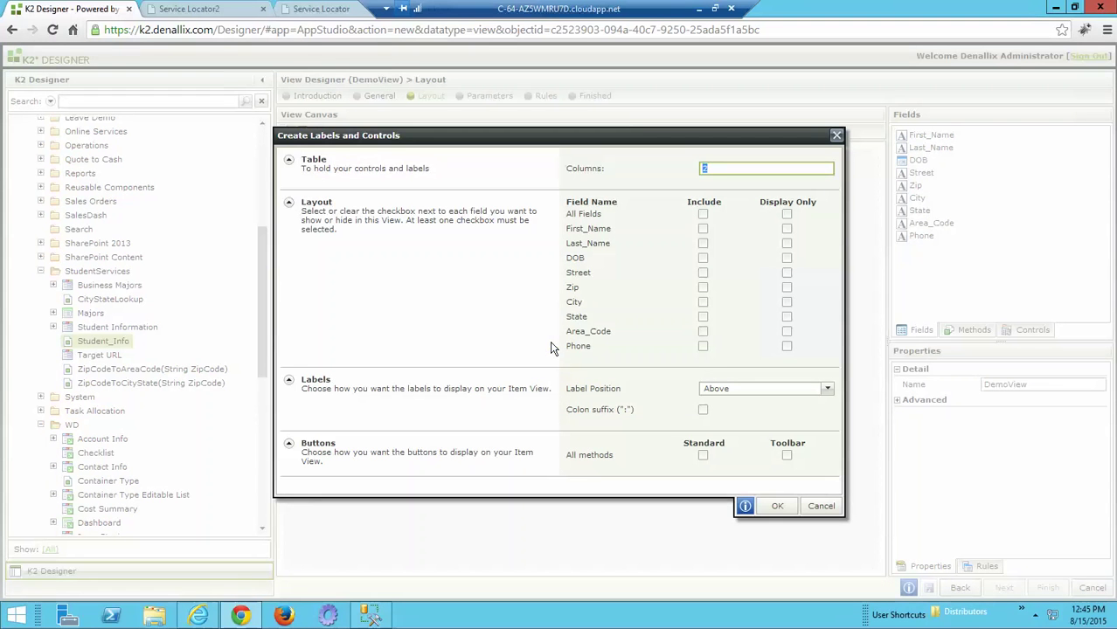
click(704, 215)
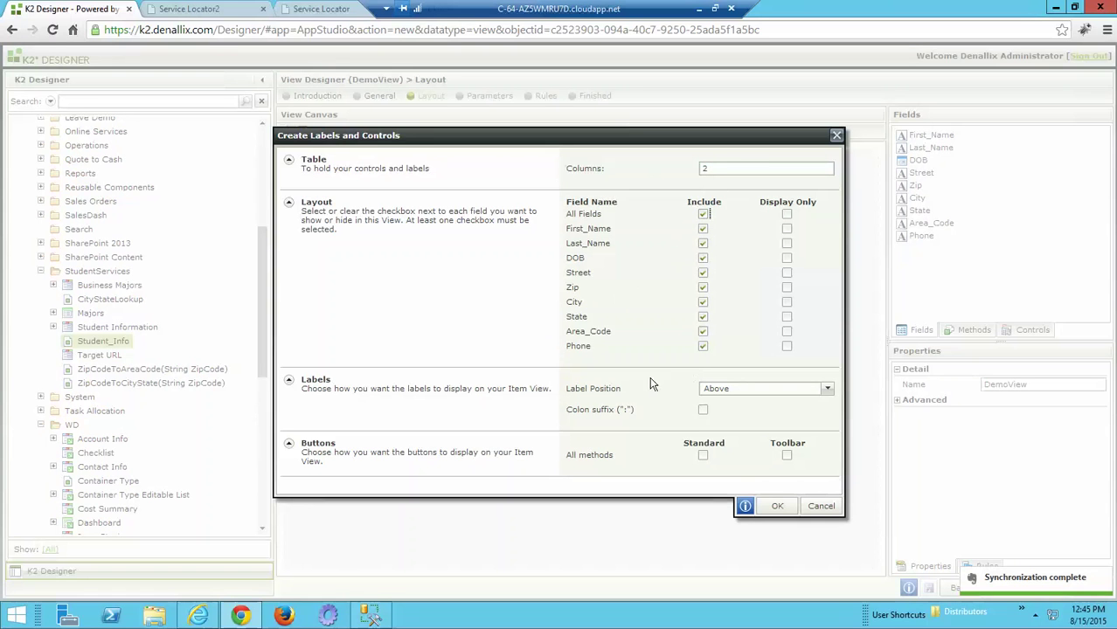
click(724, 391)
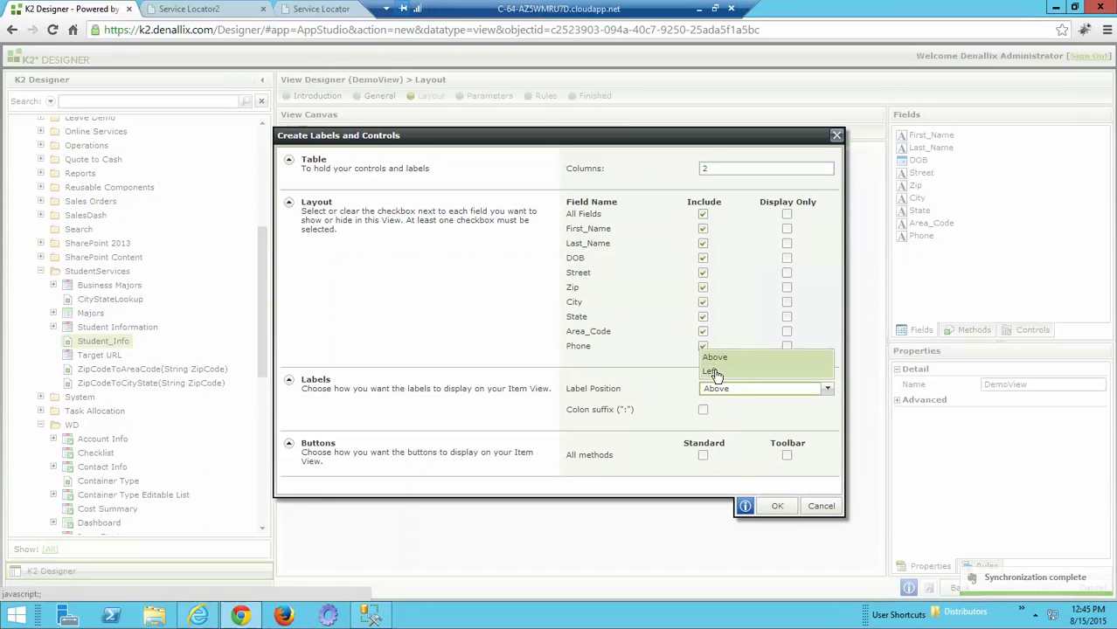
click(712, 372)
click(704, 410)
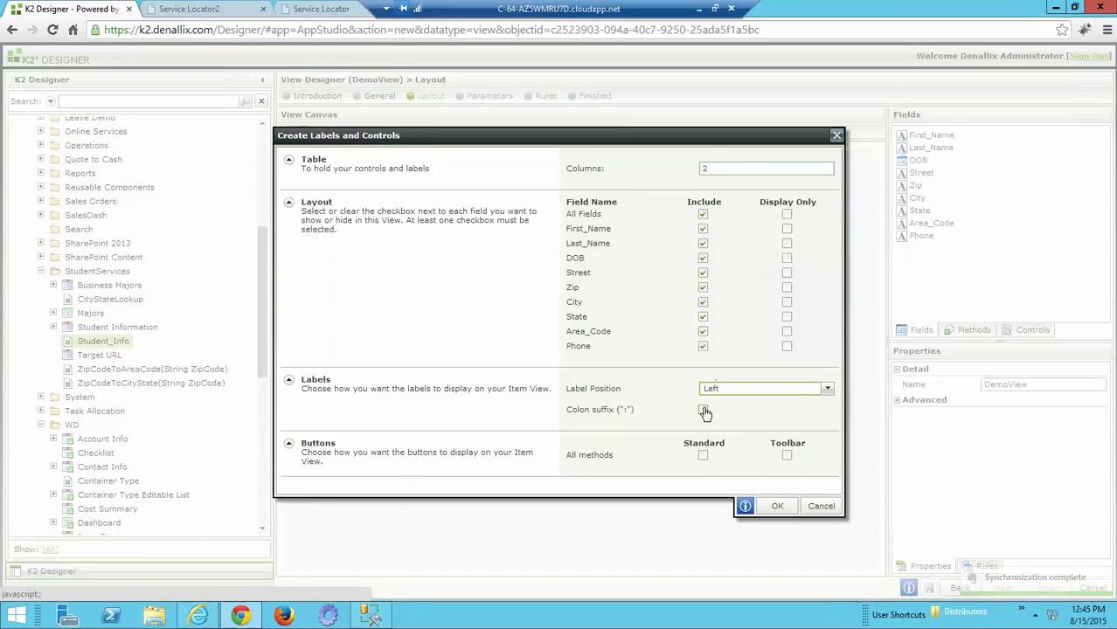
click(778, 508)
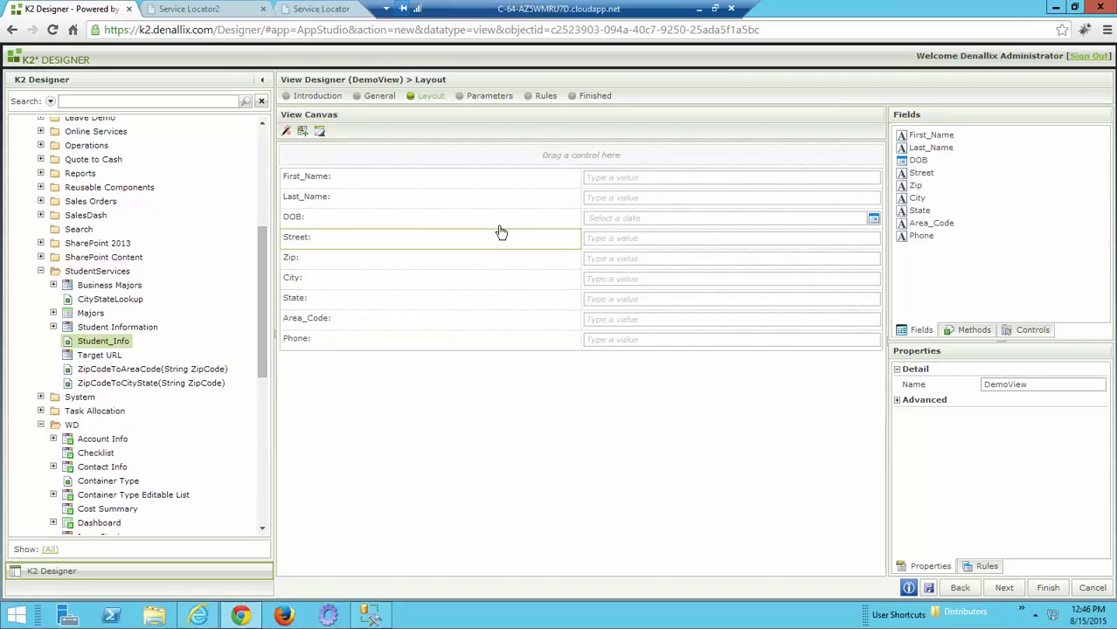
Right-align the First_Name label cell in DemoView and show the list of controls available for the view.
click(413, 186)
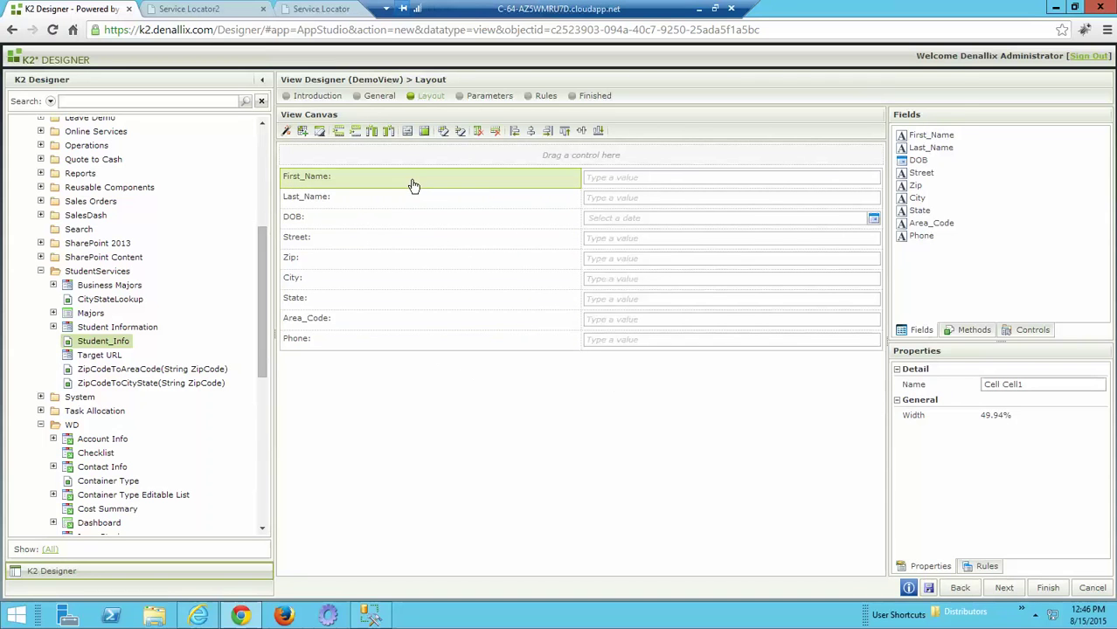
click(548, 132)
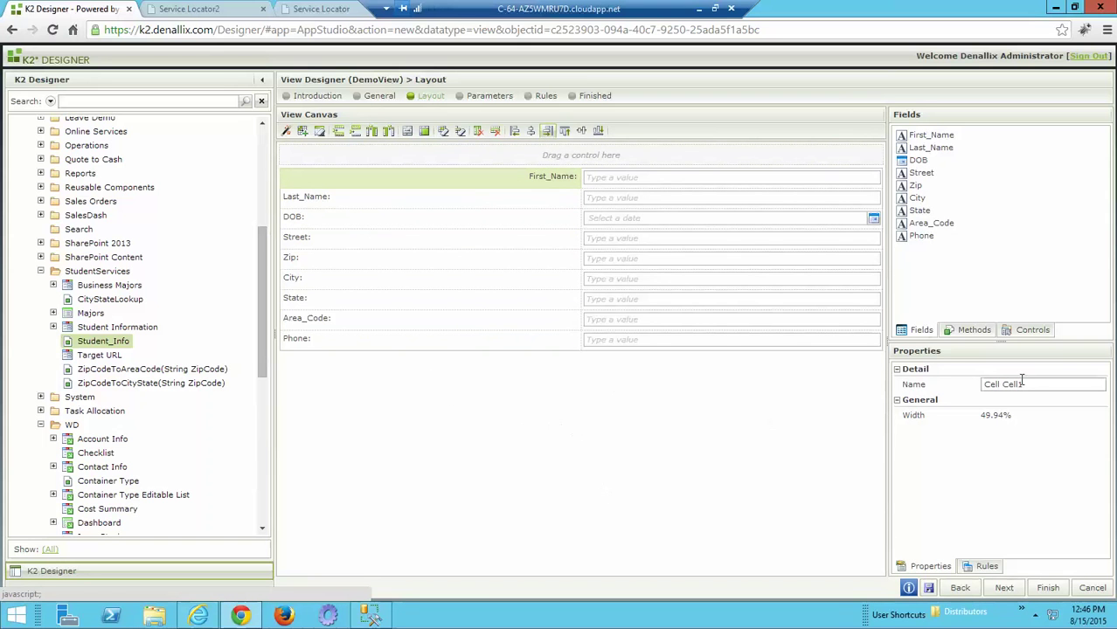
click(1030, 329)
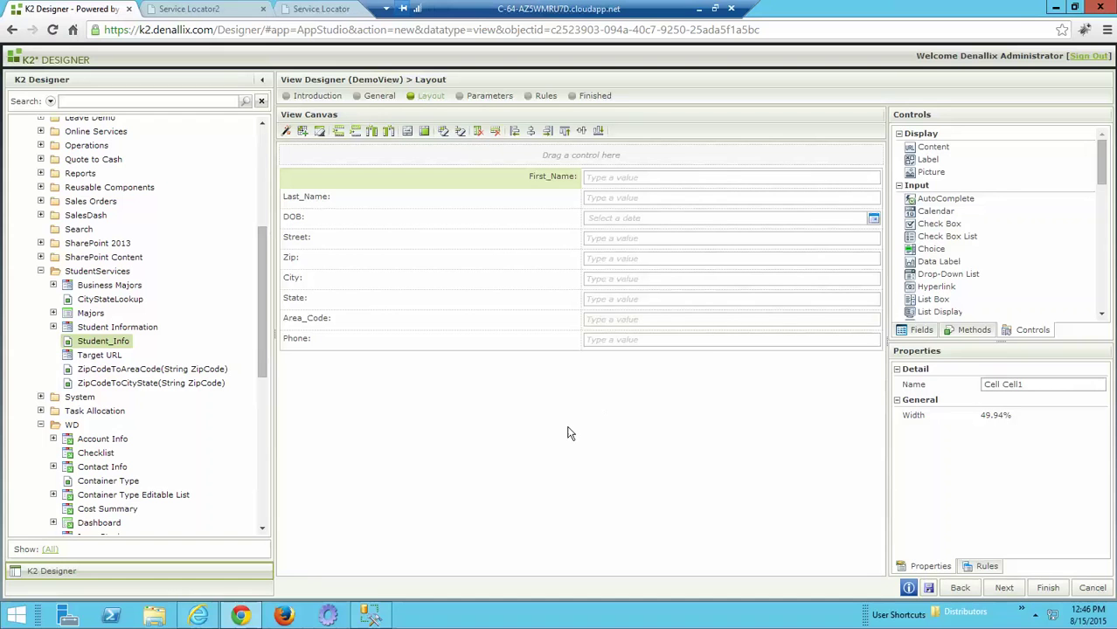